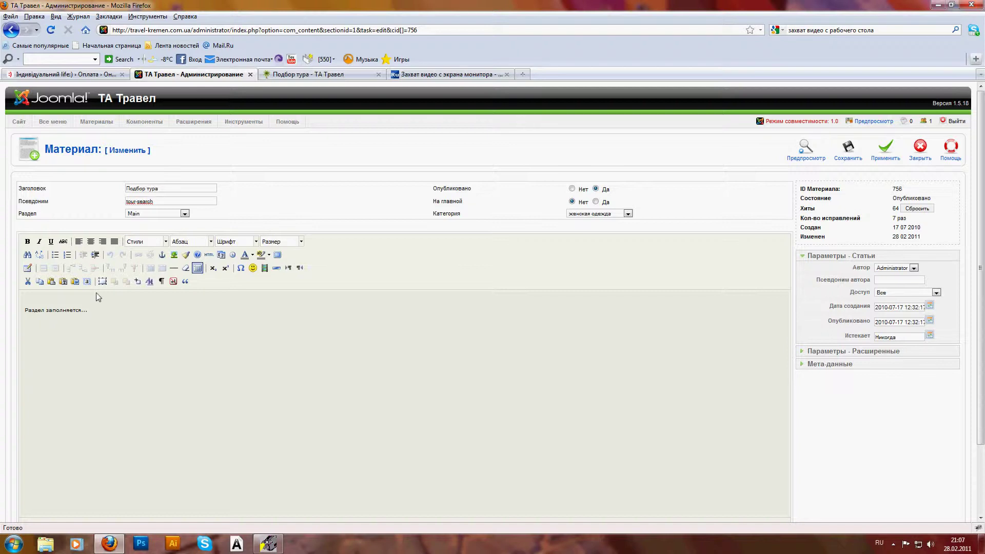
Add the line "ссылка на любую страницу любого ресурса" and link it to the life:) online payment page, opening in a new window (_blank).
{"action": "type", "text": "ссылка на о"}
{"action": "key", "text": "BackSpace"}
{"action": "left_click_drag", "start_coordinate": [155, 323], "coordinate": [25, 324]}
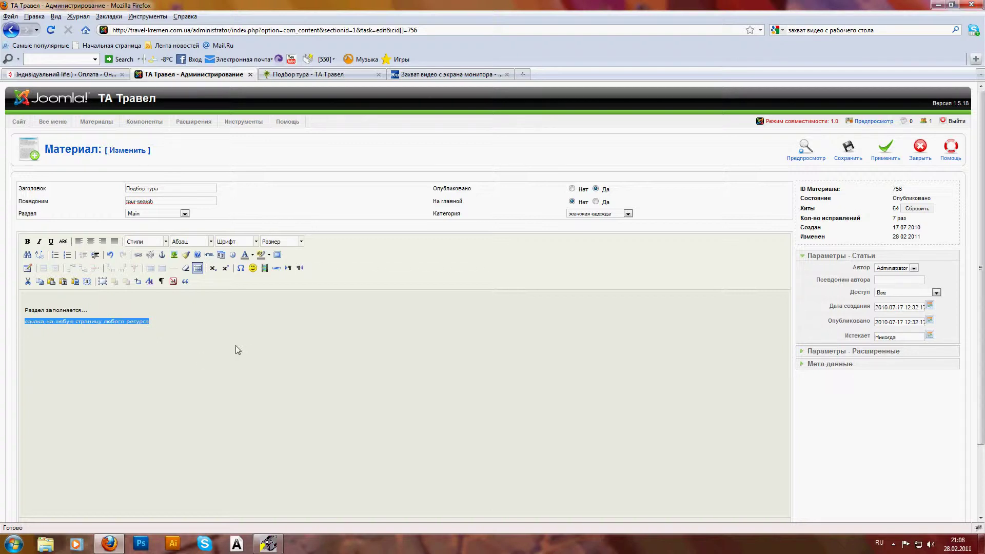
{"action": "left_click", "coordinate": [139, 256]}
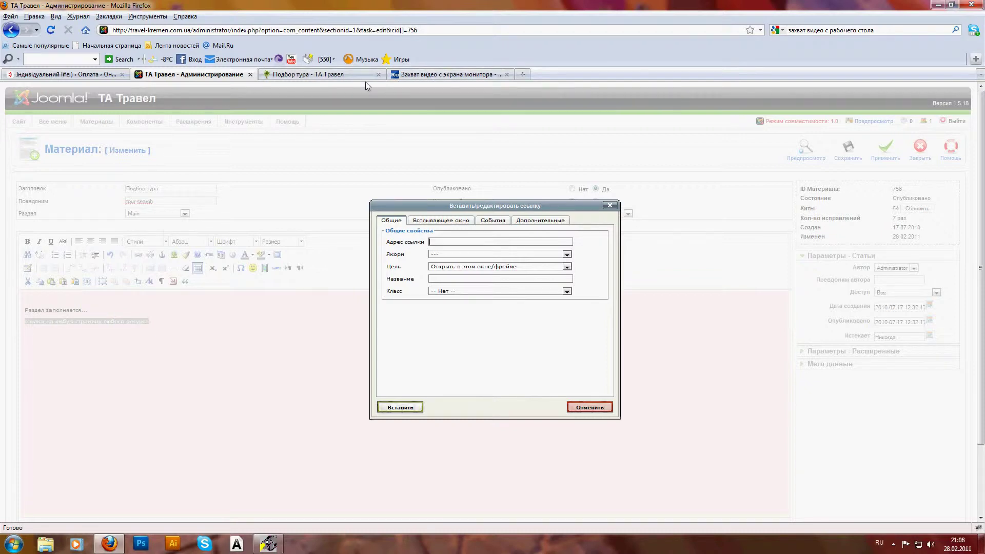
{"action": "left_click", "coordinate": [103, 75]}
{"action": "left_click", "coordinate": [233, 33]}
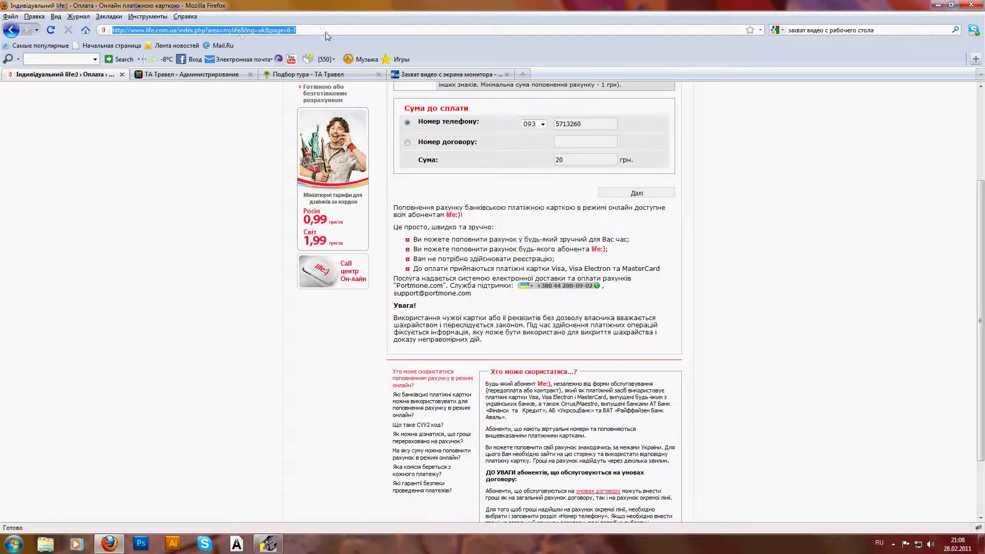
{"action": "left_click", "coordinate": [218, 73]}
{"action": "key", "text": "ctrl+v"}
{"action": "left_click", "coordinate": [478, 266]}
{"action": "left_click", "coordinate": [471, 280]}
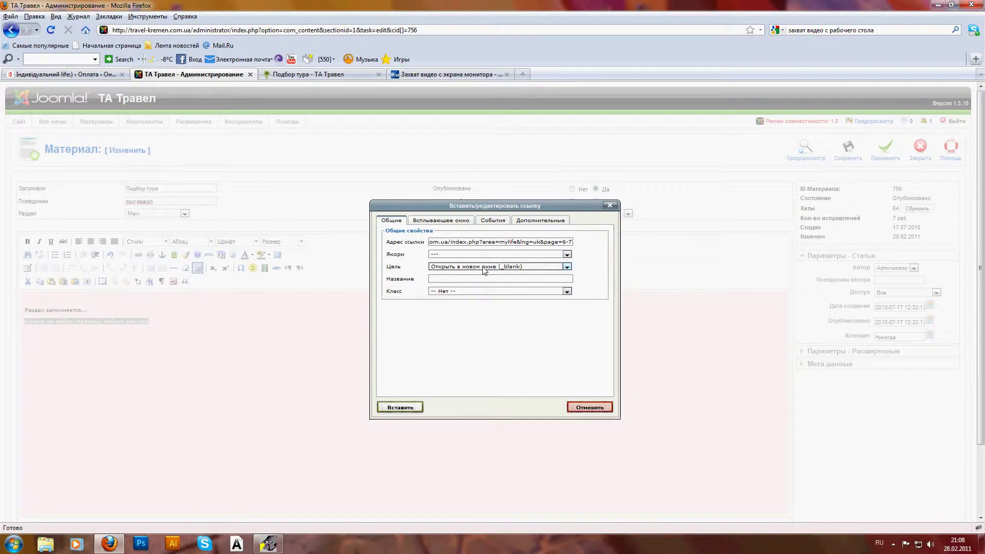
{"action": "left_click", "coordinate": [403, 409]}
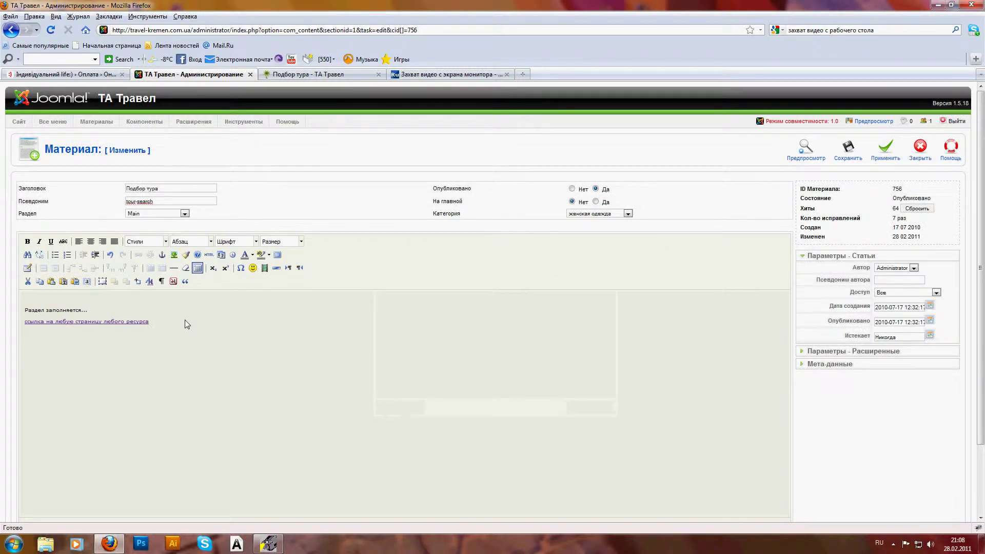
Add "- эта ссылка переведет вас на новую страницу" after the link and the line "ссылка которая запуститься в том же окне" below it.
{"action": "type", "text": "- эта ссылка переведет вас на новую страницу"}
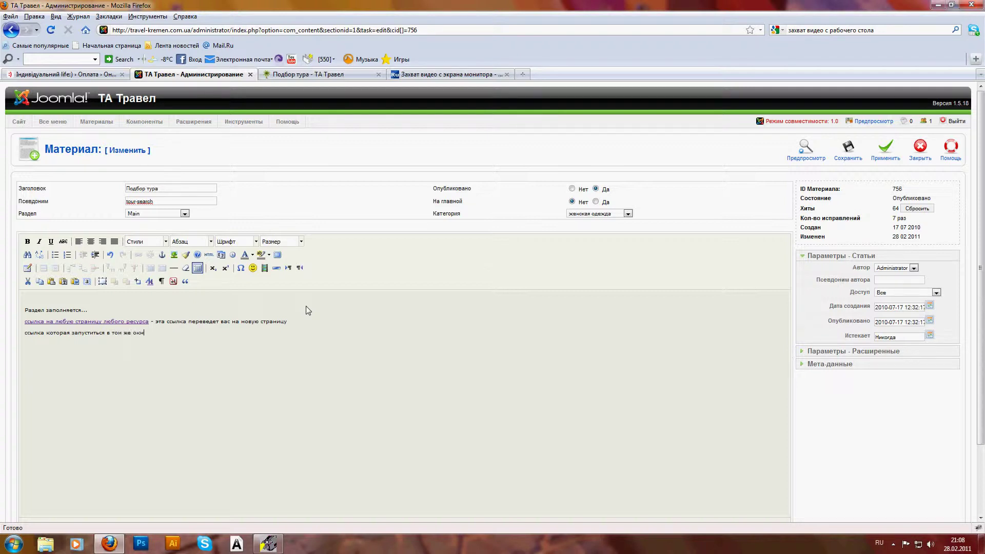
Link the second line to the same life:) payment page, opening in the same window, and save the article.
{"action": "mouse_move", "coordinate": [147, 333]}
{"action": "left_mouse_down"}
{"action": "mouse_move", "coordinate": [41, 333]}
{"action": "mouse_move", "coordinate": [152, 337]}
{"action": "left_mouse_up"}
{"action": "left_click", "coordinate": [26, 342]}
{"action": "left_click", "coordinate": [138, 255]}
{"action": "double_click", "coordinate": [489, 242]}
{"action": "key", "text": "Return"}
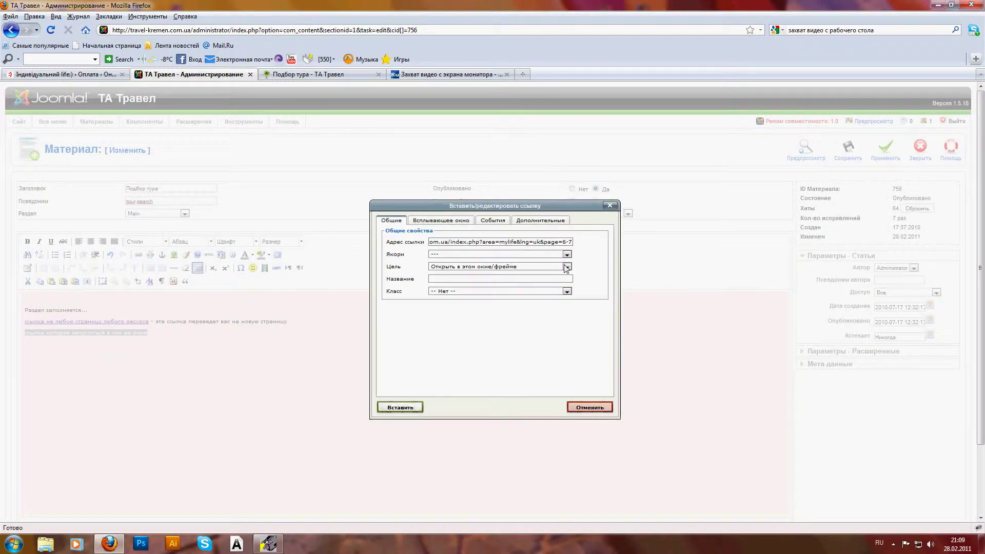
{"action": "left_click", "coordinate": [488, 268]}
{"action": "left_click", "coordinate": [484, 276]}
{"action": "left_click", "coordinate": [393, 408]}
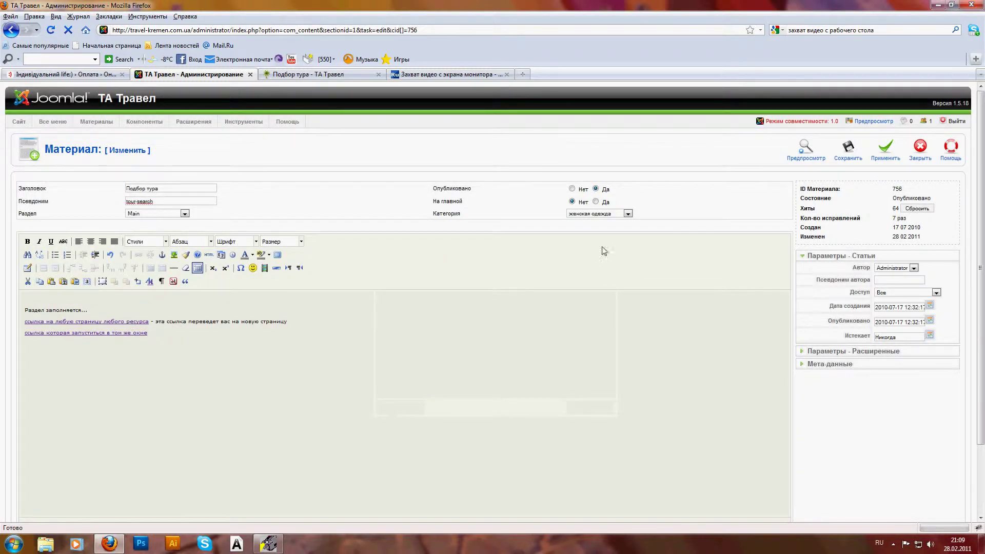
{"action": "left_click", "coordinate": [843, 147]}
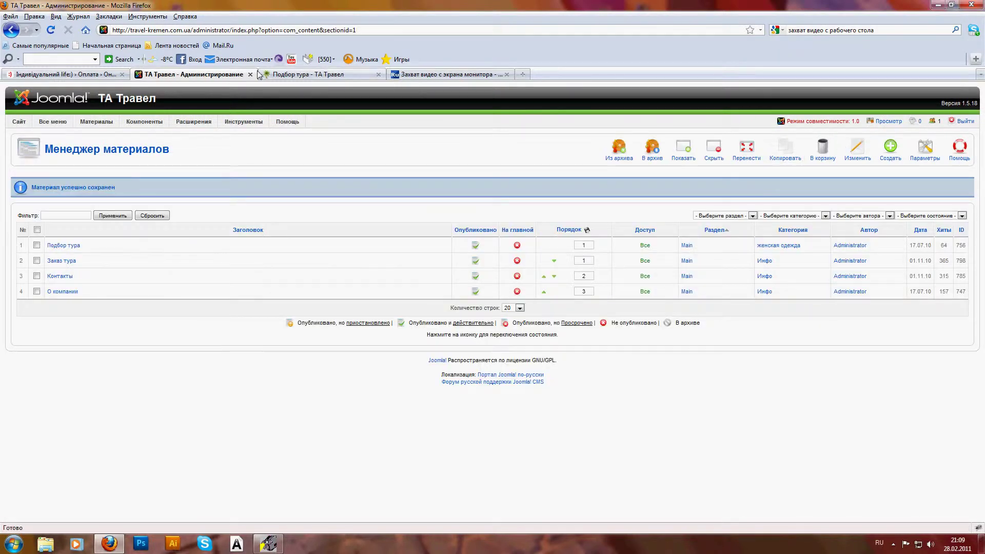
Refresh the published Подбор тура page and test where both links open.
{"action": "left_click", "coordinate": [302, 75]}
{"action": "left_click", "coordinate": [51, 29]}
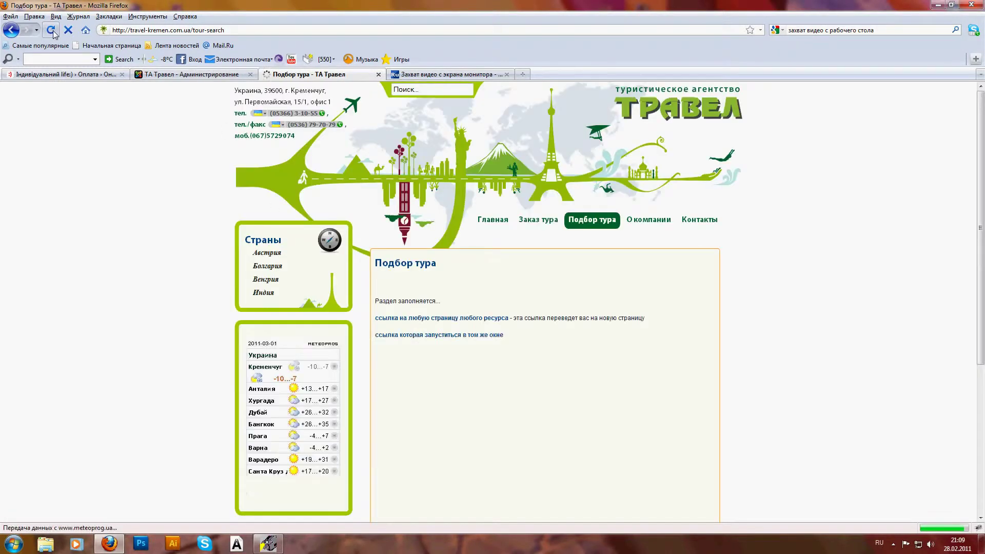
{"action": "left_click", "coordinate": [428, 318]}
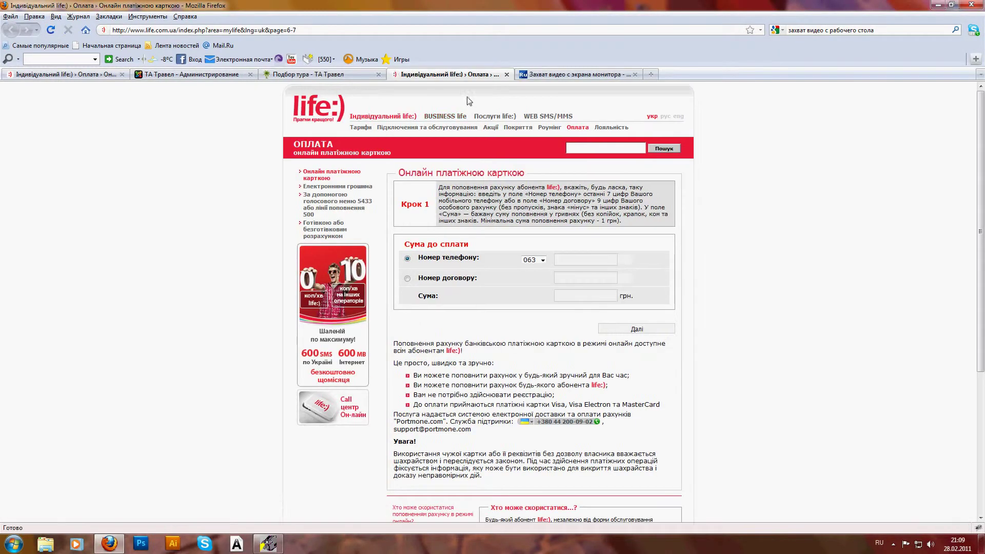
{"action": "left_click", "coordinate": [507, 74]}
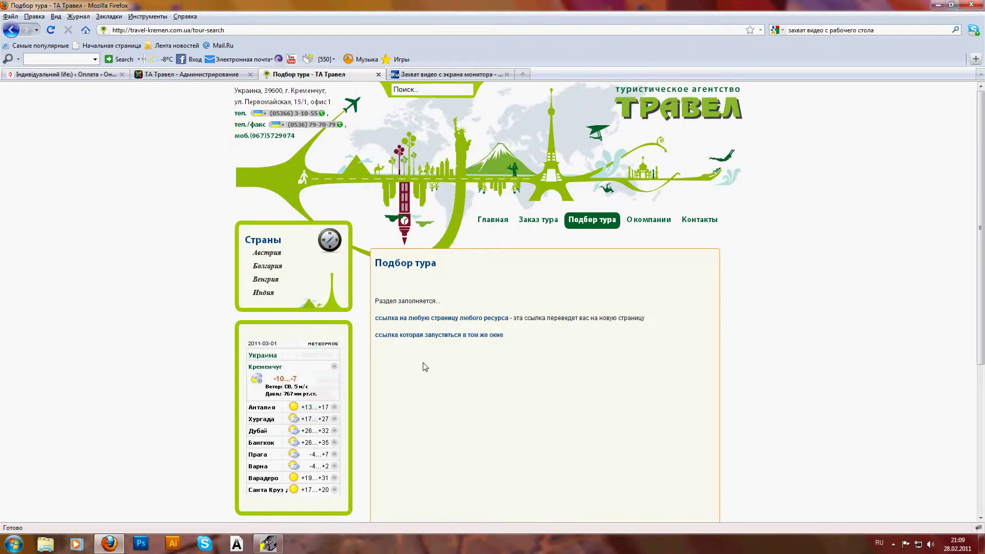
{"action": "left_click", "coordinate": [430, 336]}
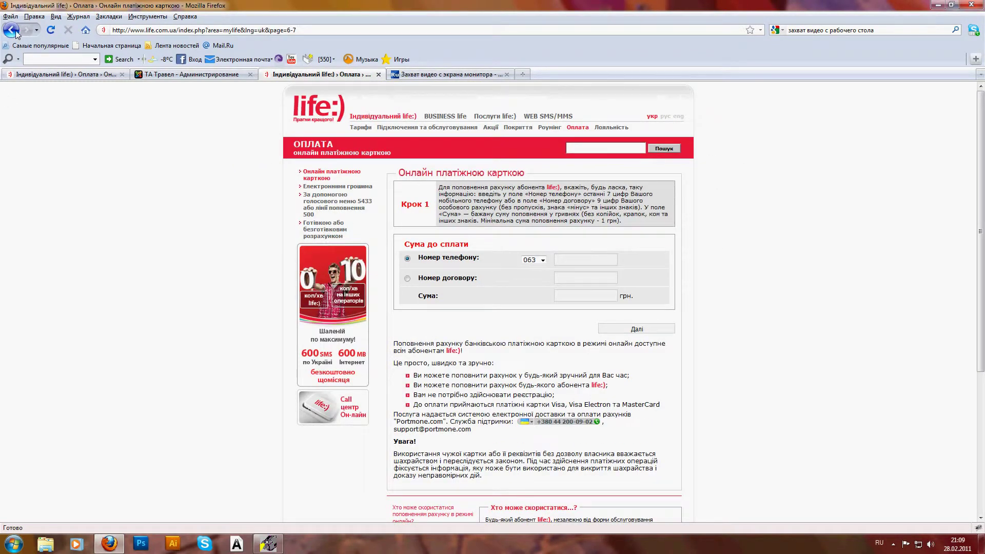
{"action": "left_click", "coordinate": [11, 29]}
Reopen the Подбор тура article in the administration and replace both link lines with "Вставка фотографии, изображения".
{"action": "left_click", "coordinate": [180, 75]}
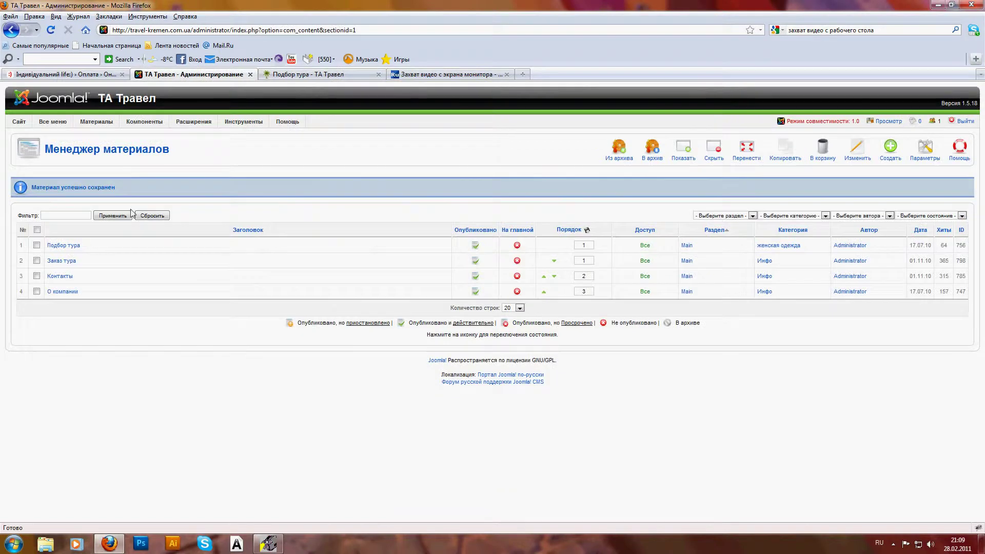
{"action": "left_click", "coordinate": [62, 246]}
{"action": "scroll", "coordinate": [135, 321], "scroll_direction": "down", "scroll_amount": 3}
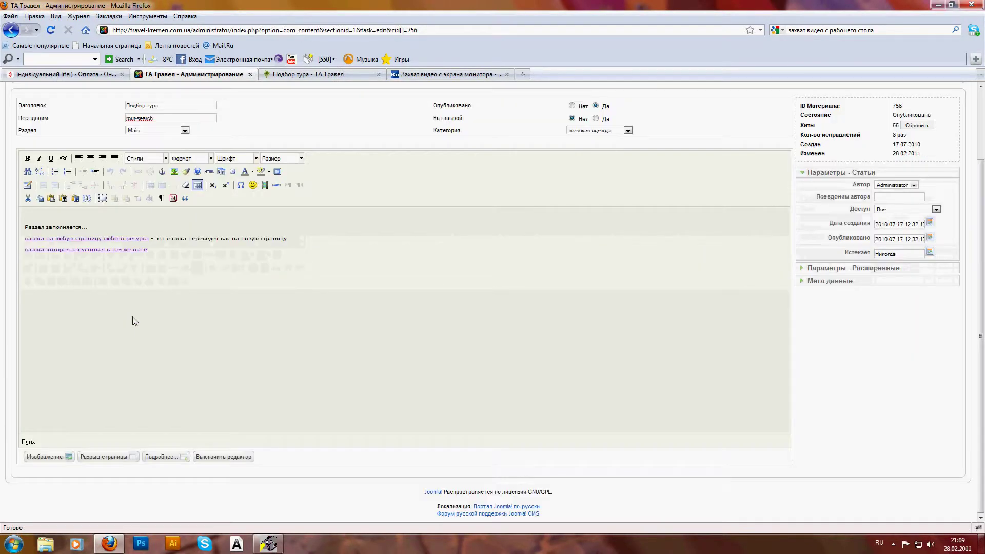
{"action": "left_click_drag", "start_coordinate": [147, 249], "coordinate": [19, 241]}
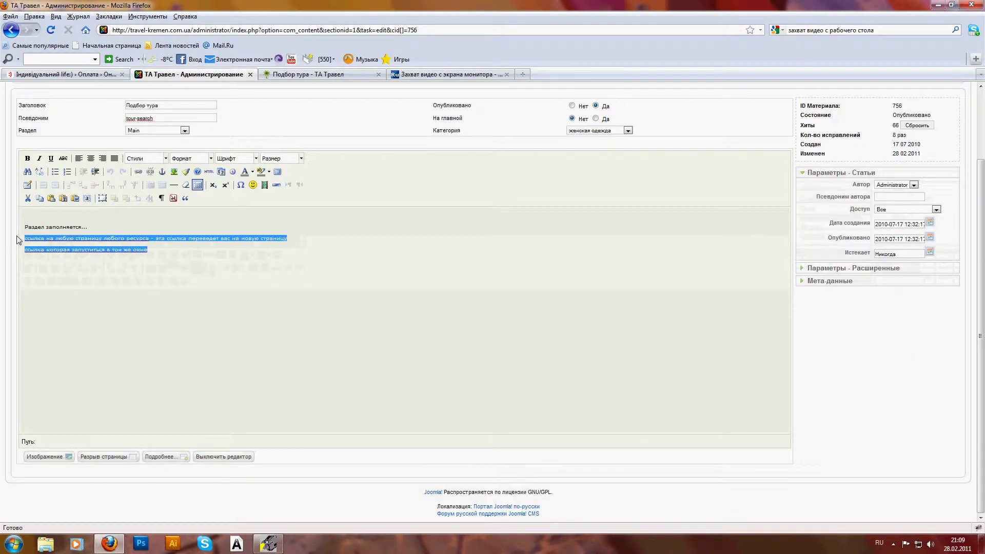
{"action": "key", "text": "Delete"}
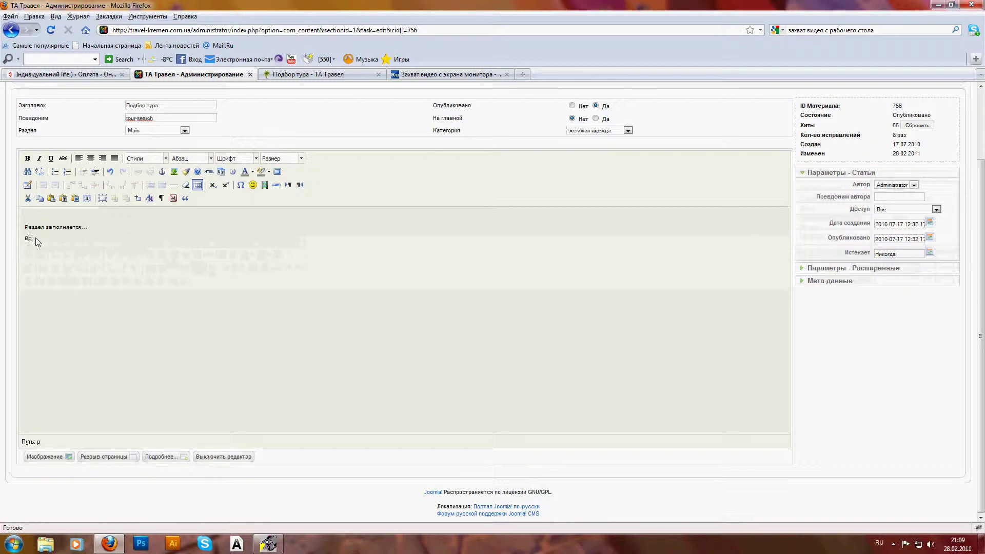
{"action": "type", "text": "Вставка фотографии, изображения"}
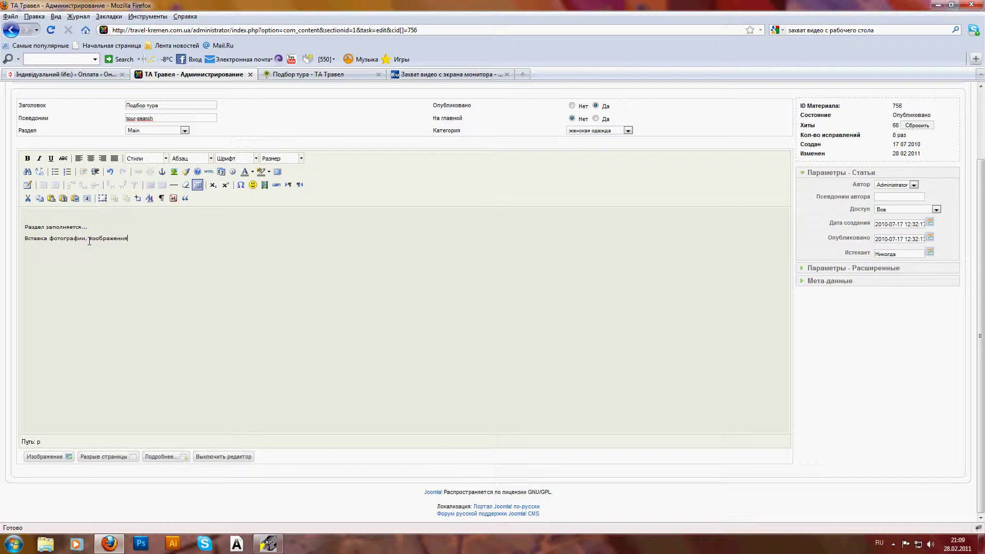
{"action": "key", "text": "Return"}
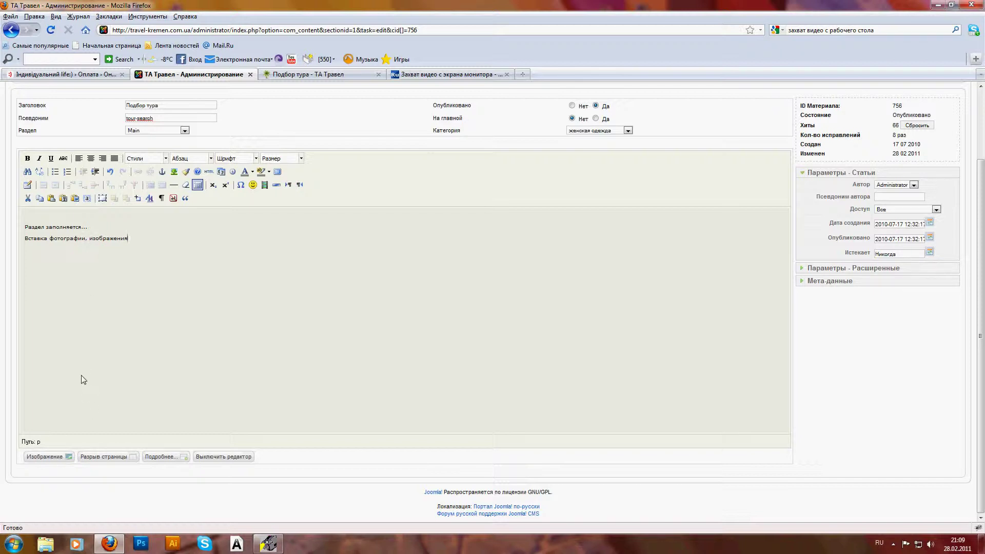
Upload the header1 picture from the computer into the food image folder and insert it below the text.
{"action": "left_click", "coordinate": [43, 456]}
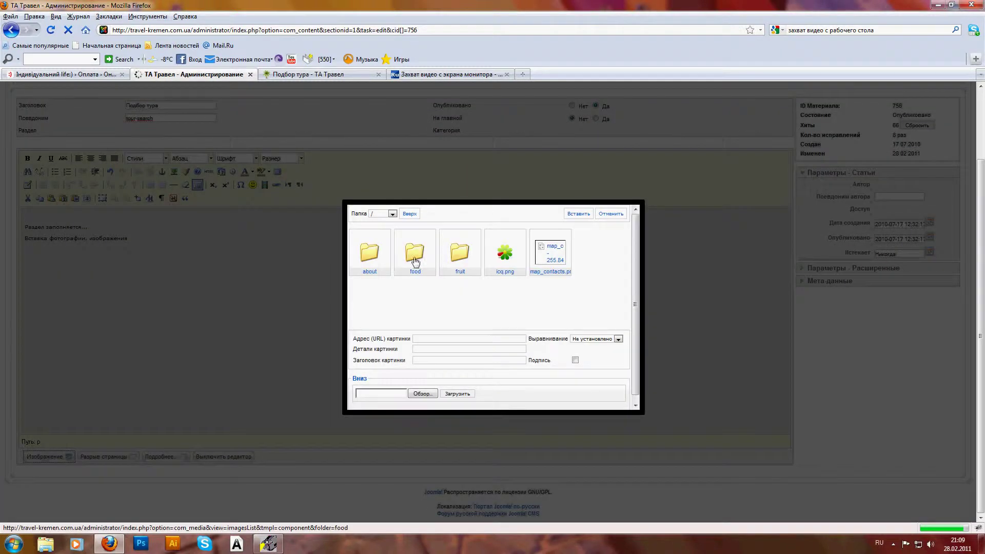
{"action": "left_click", "coordinate": [415, 254]}
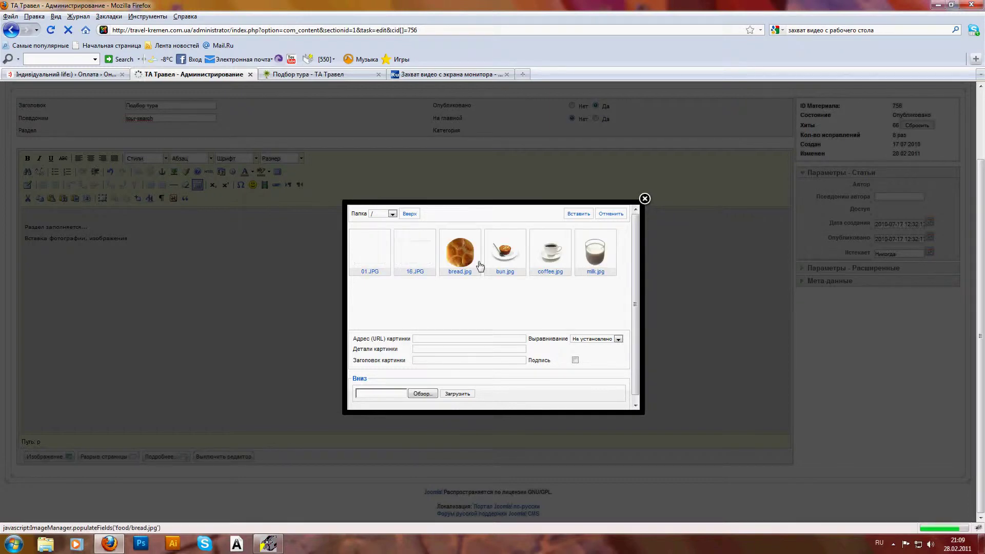
{"action": "left_click", "coordinate": [503, 256]}
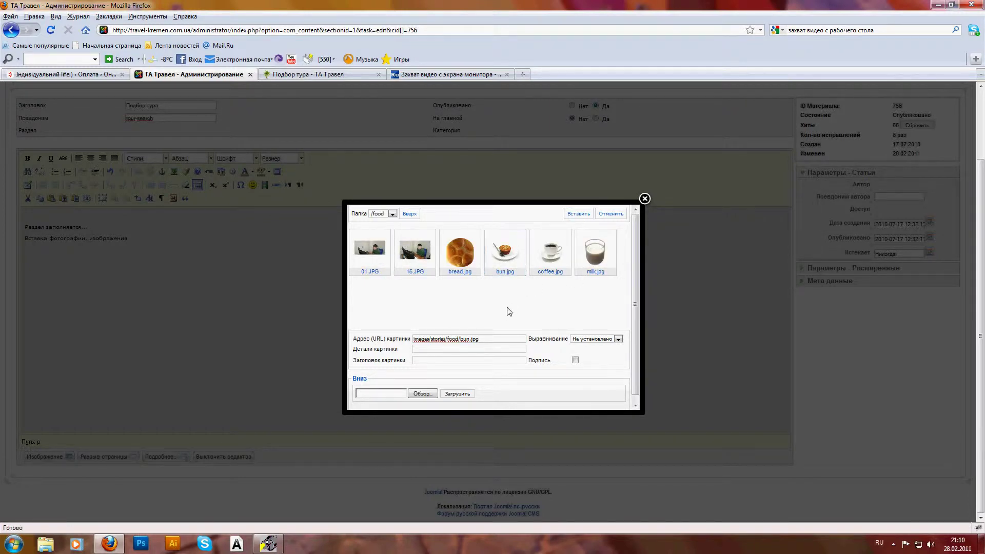
{"action": "left_click", "coordinate": [415, 395]}
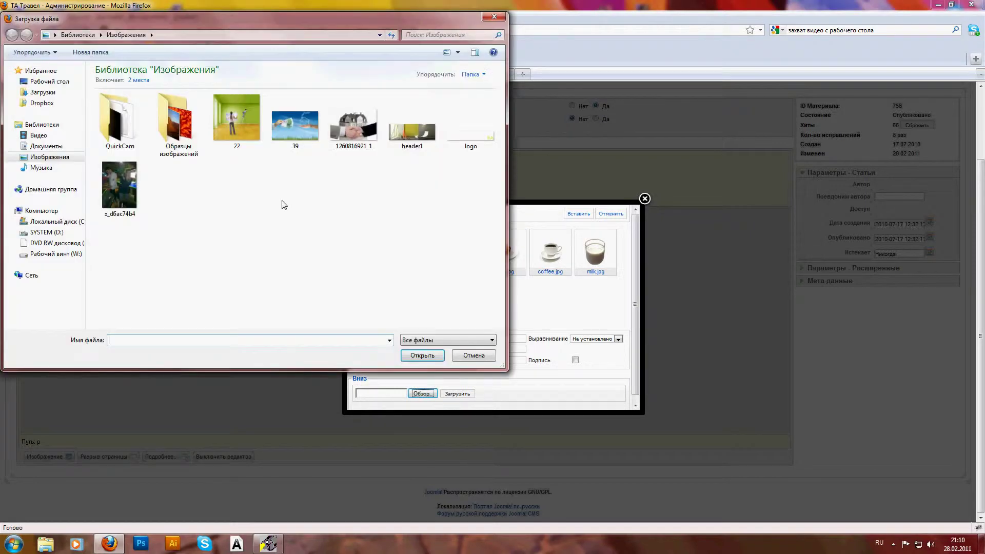
{"action": "left_click", "coordinate": [404, 132]}
{"action": "left_click", "coordinate": [420, 356]}
{"action": "left_click", "coordinate": [457, 393]}
{"action": "left_click", "coordinate": [606, 276]}
{"action": "left_click", "coordinate": [576, 238]}
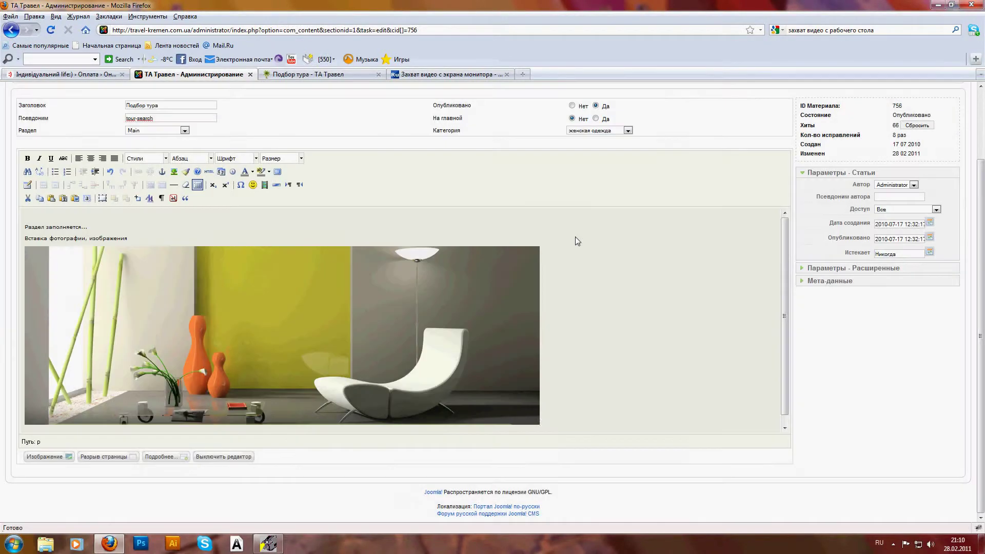
Shrink the inserted image proportionally to about a third of its original width.
{"action": "left_click", "coordinate": [494, 285]}
{"action": "left_click_drag", "start_coordinate": [539, 425], "coordinate": [194, 305]}
{"action": "left_click", "coordinate": [267, 277]}
Link the image to the life:) payment page address, opening in a new window, and apply the article changes.
{"action": "left_click", "coordinate": [160, 261]}
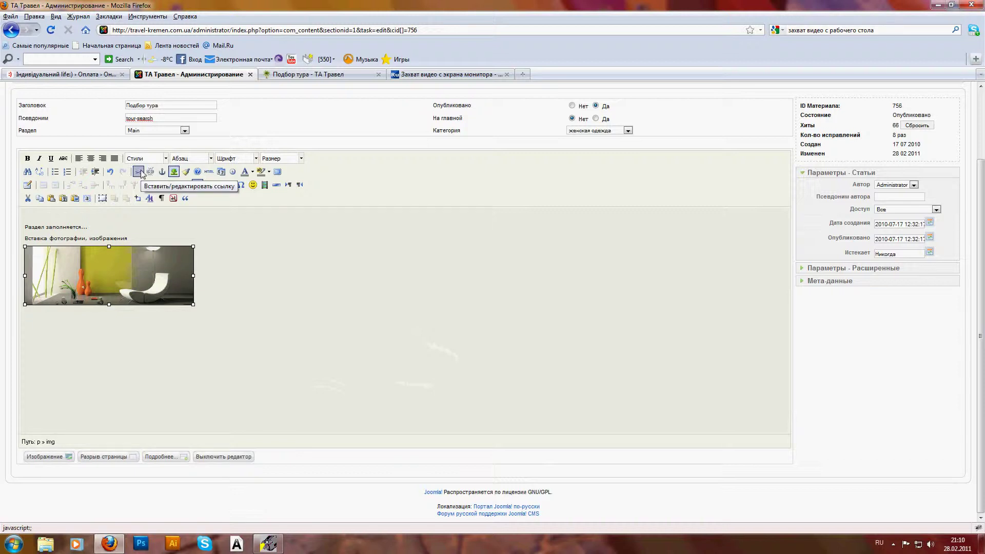
{"action": "left_click", "coordinate": [139, 172]}
{"action": "left_click", "coordinate": [475, 242]}
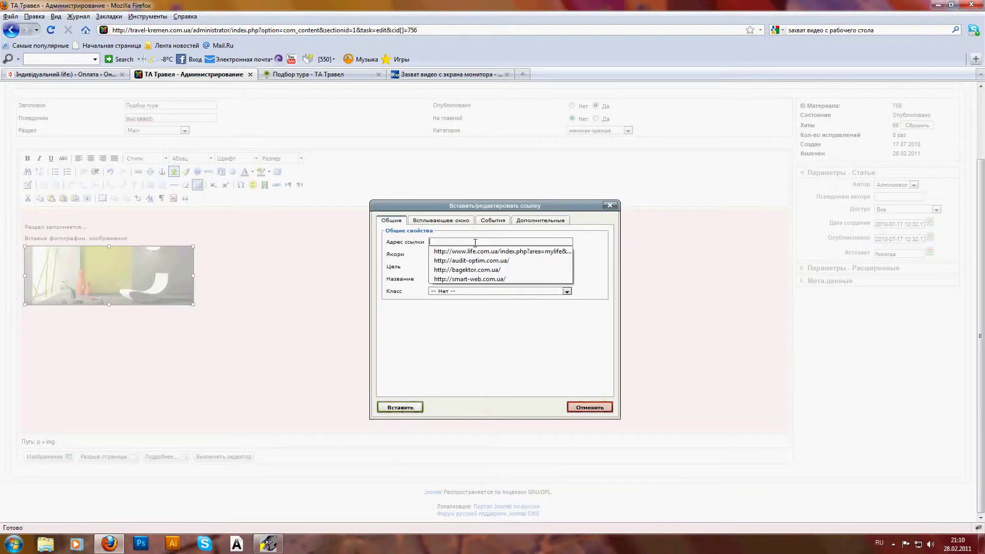
{"action": "left_click", "coordinate": [475, 251]}
{"action": "left_click", "coordinate": [498, 267]}
{"action": "left_click", "coordinate": [497, 281]}
{"action": "left_click", "coordinate": [400, 408]}
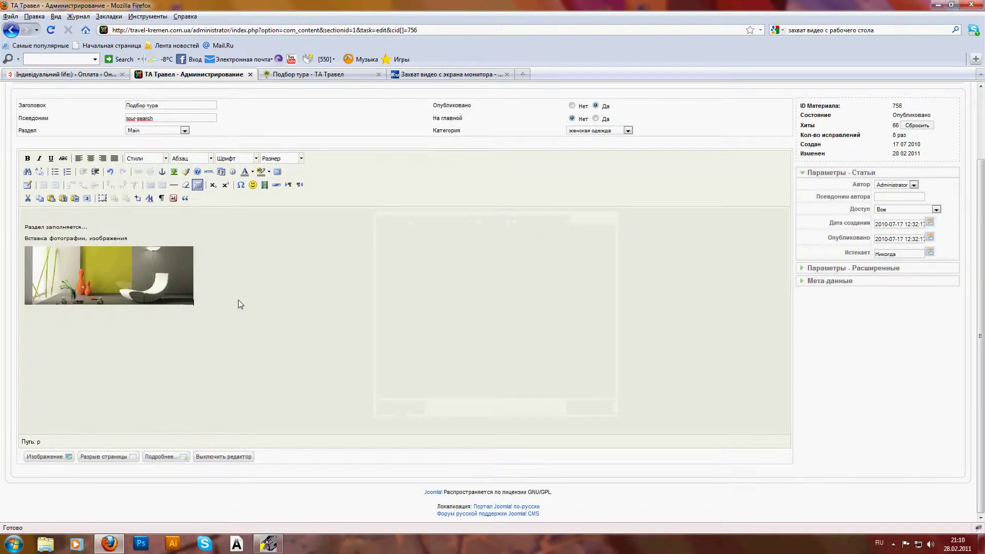
{"action": "scroll", "coordinate": [299, 306], "scroll_direction": "up", "scroll_amount": 3}
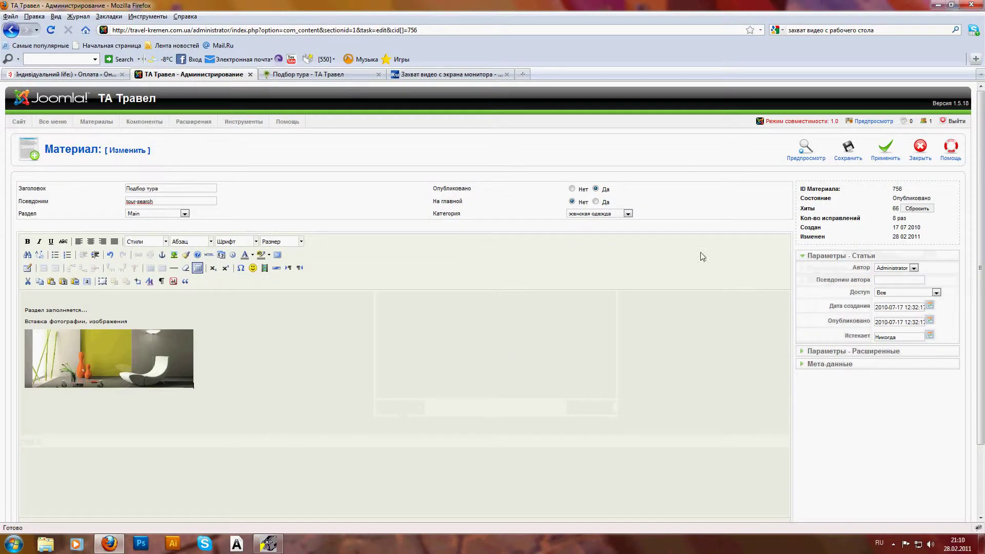
{"action": "left_click", "coordinate": [880, 149]}
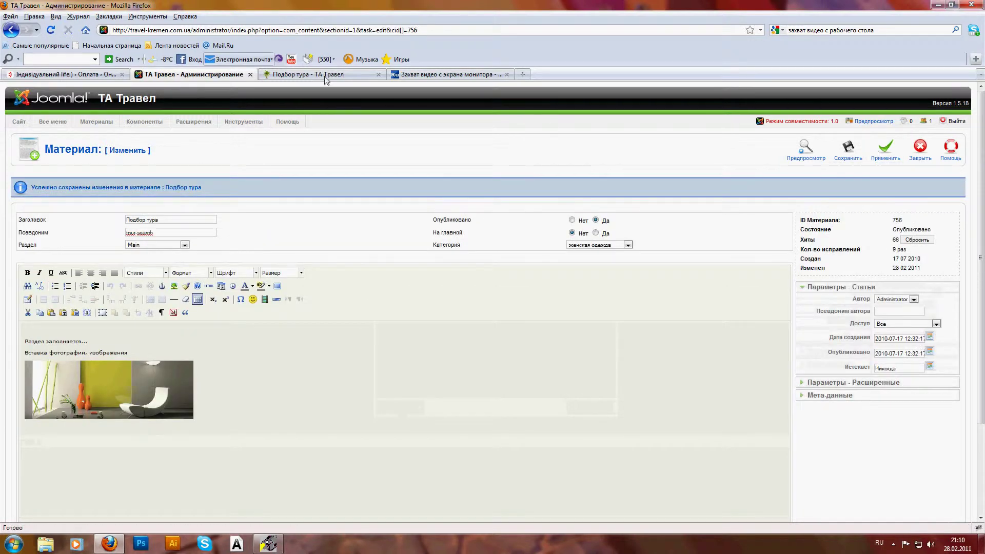
Refresh the published Подбор тура page and test the link on the image.
{"action": "left_click", "coordinate": [325, 75]}
{"action": "key", "text": "F5"}
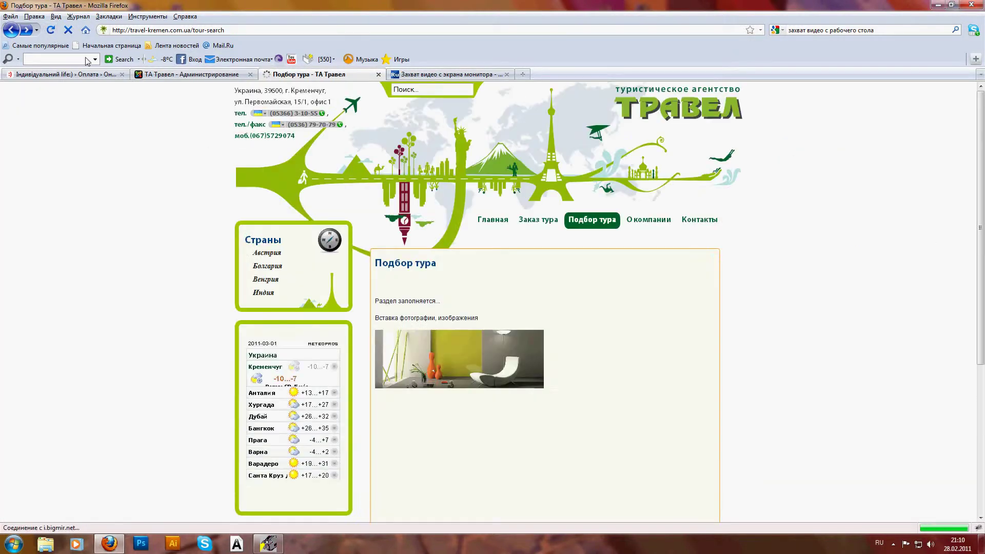
{"action": "left_click", "coordinate": [433, 354]}
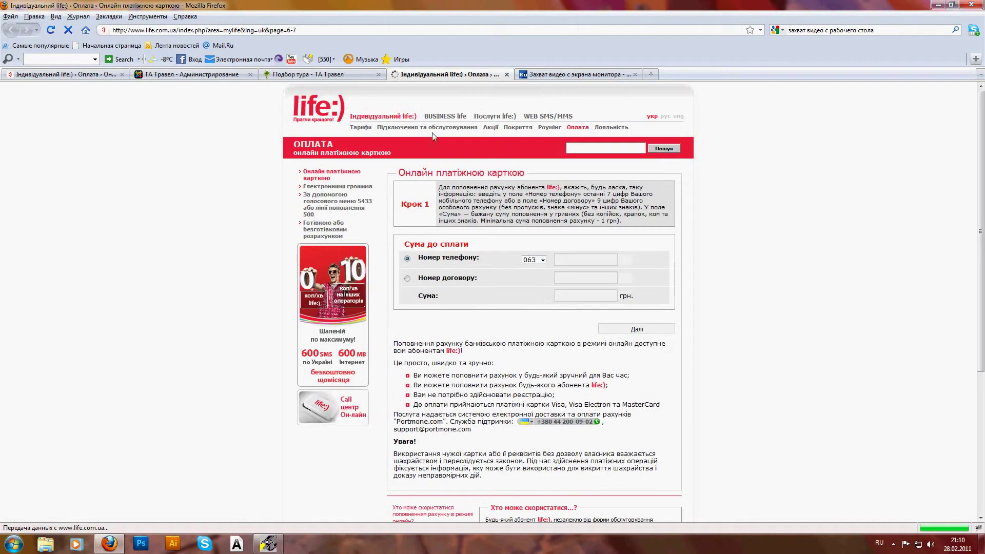
{"action": "left_click", "coordinate": [507, 75]}
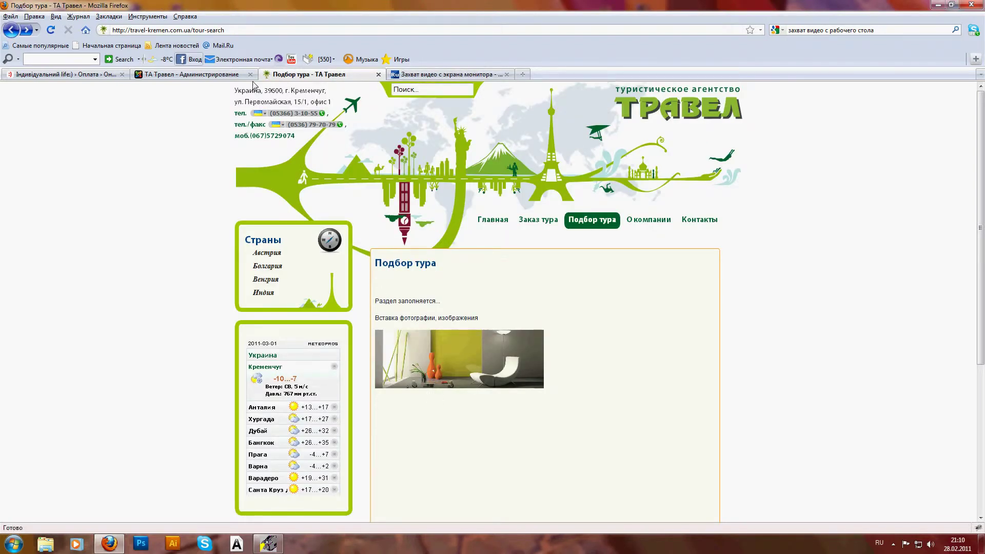
Remove the link from the image in the Подбор тура article.
{"action": "left_click", "coordinate": [205, 74]}
{"action": "left_click", "coordinate": [122, 389]}
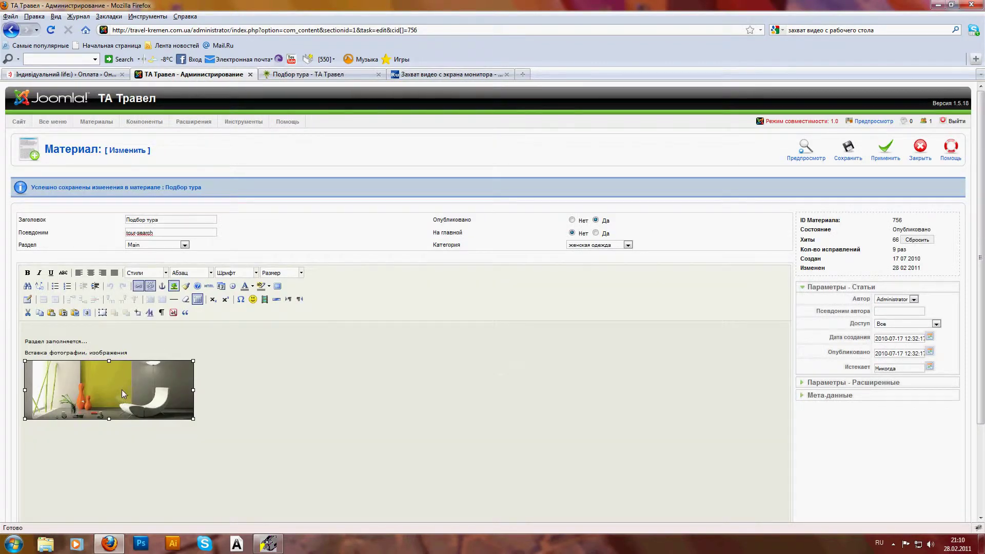
{"action": "left_click", "coordinate": [150, 288]}
Insert a horizontal line below the image.
{"action": "left_click", "coordinate": [251, 412]}
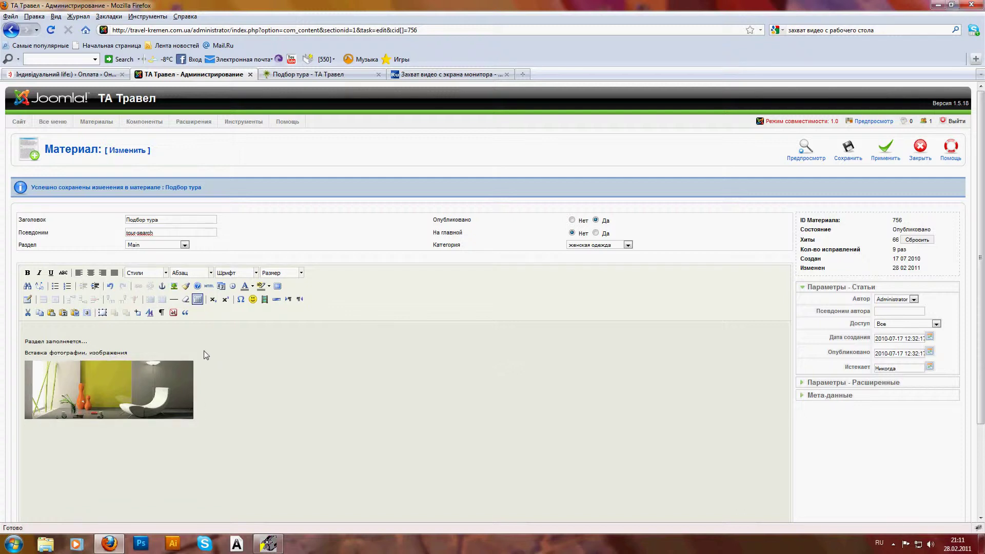
{"action": "left_click", "coordinate": [174, 299]}
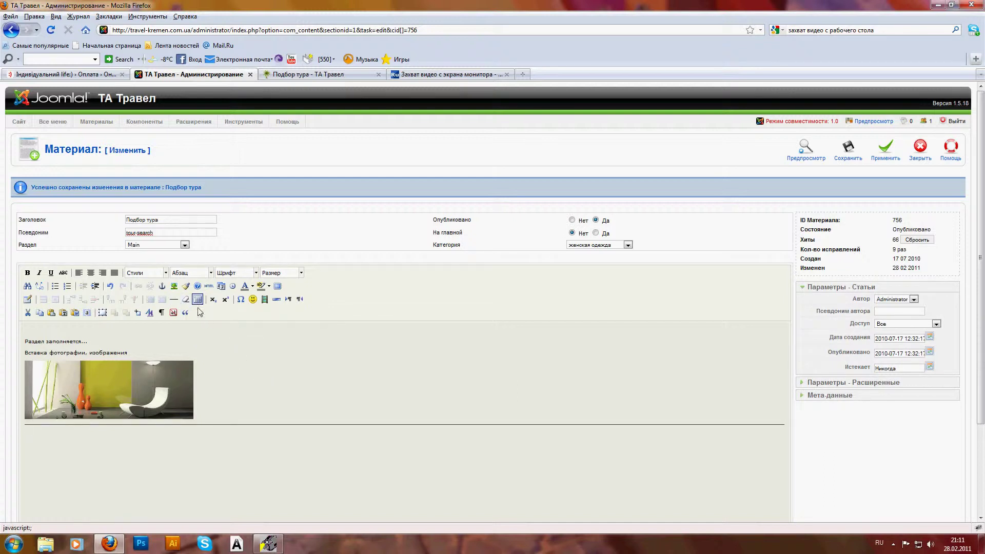
Insert a table with five columns and five rows below the horizontal line in the article.
{"action": "left_click", "coordinate": [28, 300]}
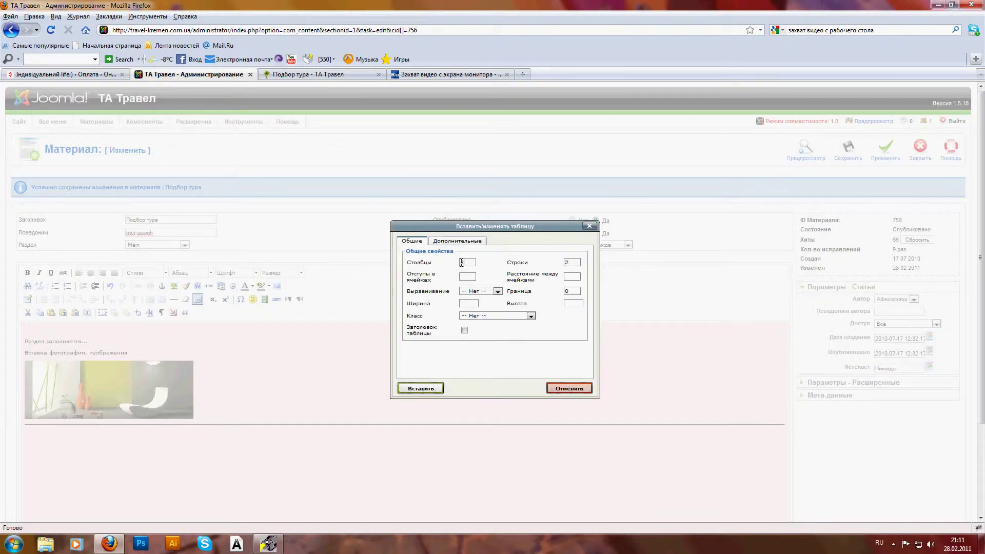
{"action": "type", "text": "5"}
{"action": "left_click", "coordinate": [497, 291]}
{"action": "left_click", "coordinate": [484, 313]}
{"action": "left_click", "coordinate": [572, 277]}
{"action": "left_click", "coordinate": [429, 390]}
{"action": "scroll", "coordinate": [432, 393], "scroll_direction": "down", "scroll_amount": 4}
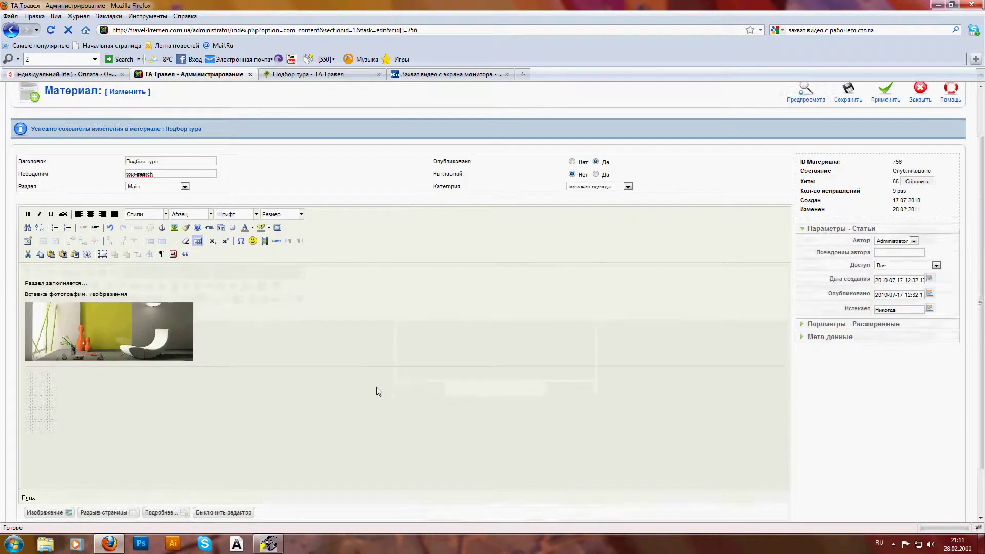
Widen the table by stretching its side edge until it is roughly twice the image's width.
{"action": "left_click", "coordinate": [34, 336]}
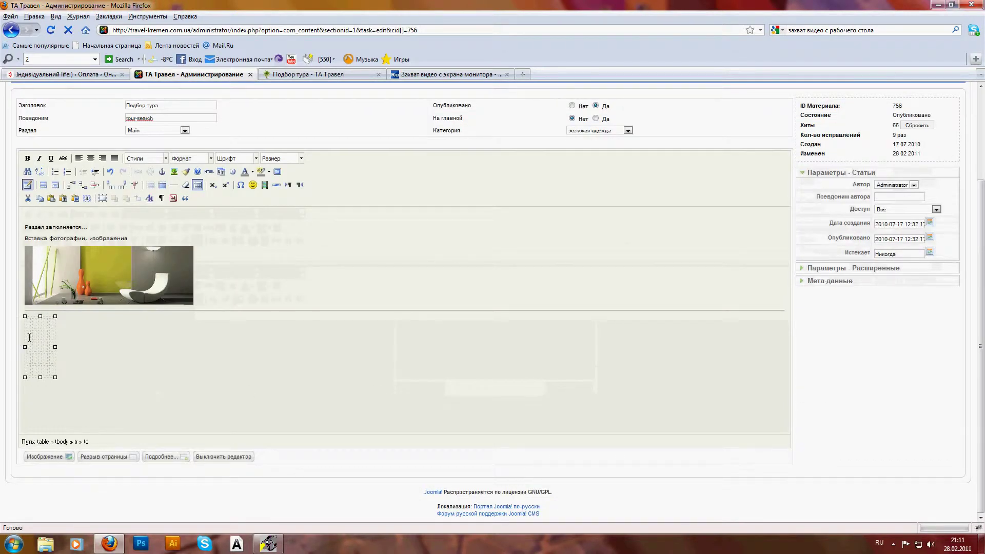
{"action": "left_click", "coordinate": [55, 347]}
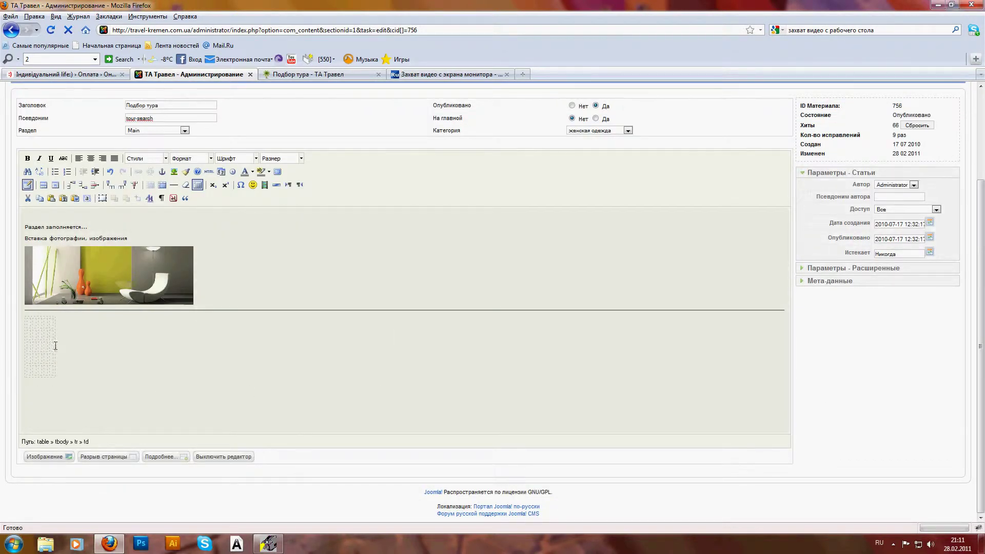
{"action": "left_click", "coordinate": [55, 345]}
{"action": "left_click_drag", "start_coordinate": [55, 347], "coordinate": [211, 354]}
{"action": "left_click", "coordinate": [212, 345]}
{"action": "left_click", "coordinate": [235, 356]}
{"action": "left_click", "coordinate": [205, 343]}
{"action": "left_click_drag", "start_coordinate": [216, 351], "coordinate": [376, 354]}
Set the background colour of the table's first row to #38c1c7.
{"action": "left_click", "coordinate": [219, 325]}
{"action": "left_click", "coordinate": [95, 188]}
{"action": "left_click", "coordinate": [43, 185]}
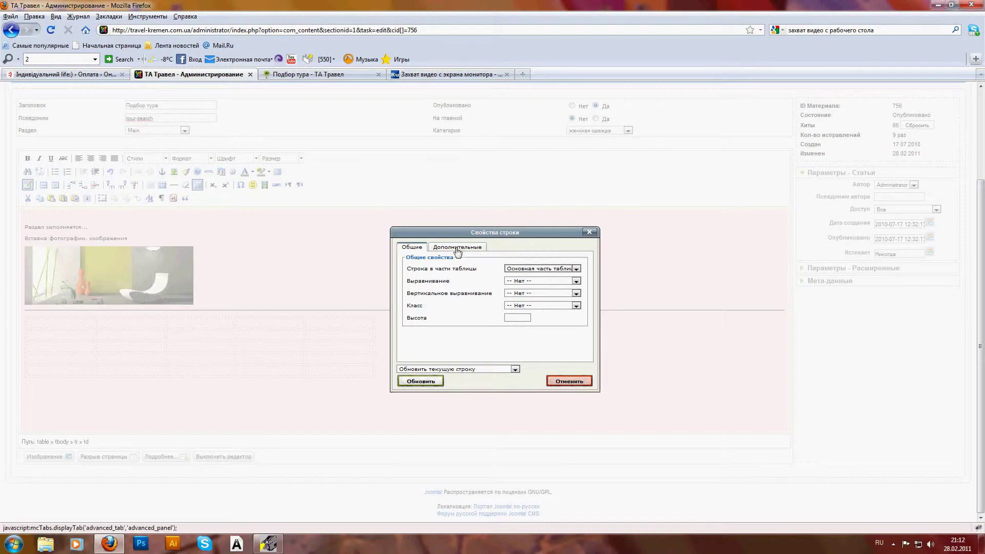
{"action": "left_click", "coordinate": [457, 249]}
{"action": "left_click", "coordinate": [514, 321]}
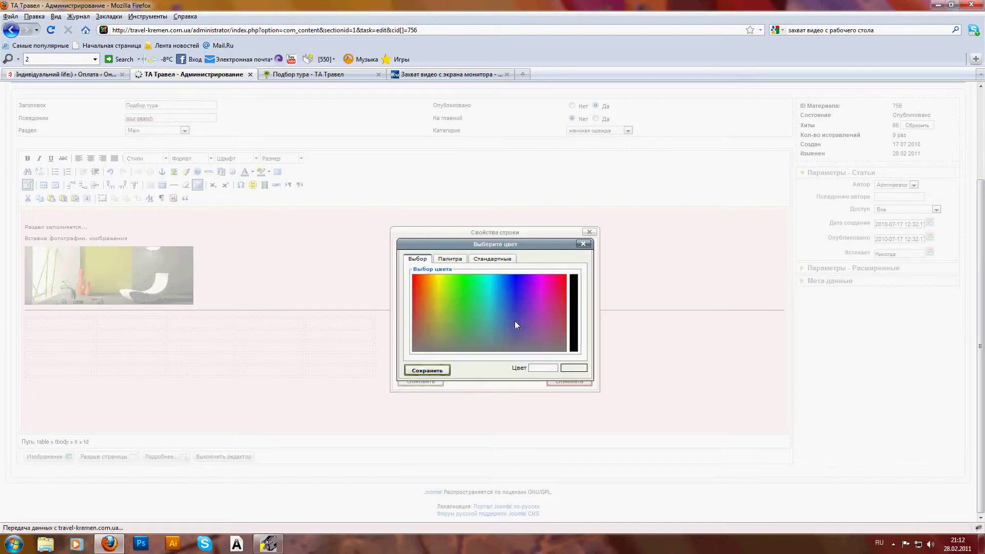
{"action": "left_click", "coordinate": [489, 307]}
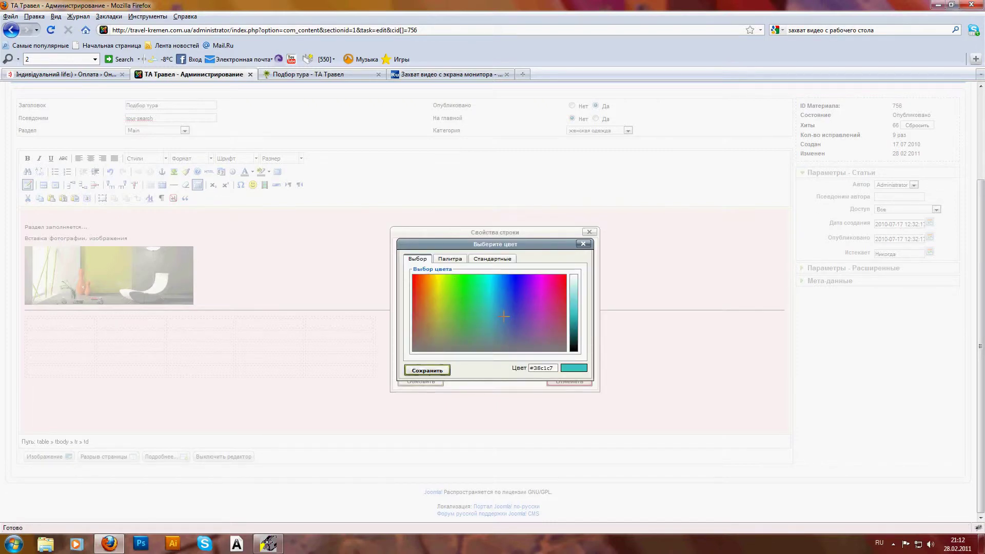
{"action": "left_click", "coordinate": [437, 373]}
{"action": "left_click", "coordinate": [419, 381]}
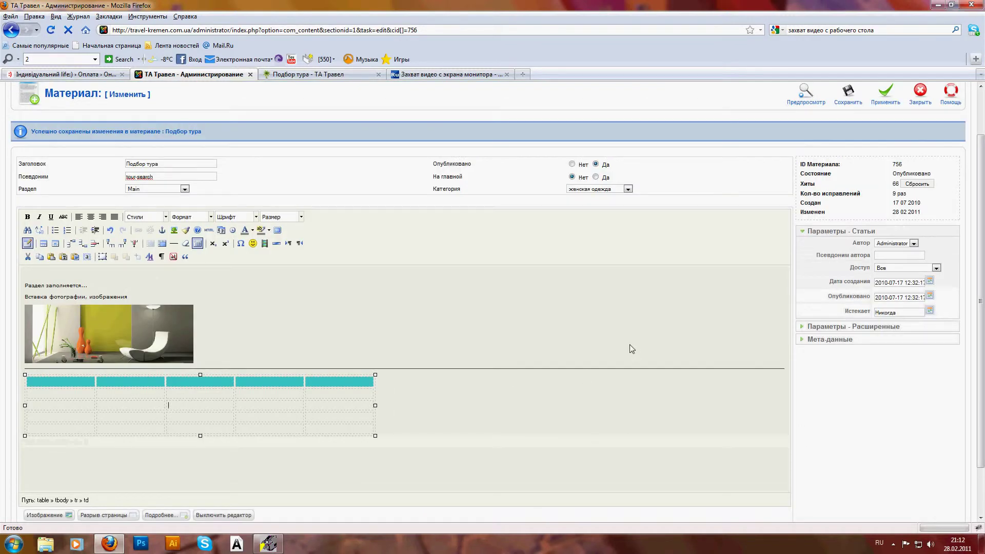
Enter текст in the third cell and 456 in the second cell of the coloured row, and apply the article changes.
{"action": "type", "text": "ти"}
{"action": "key", "text": "BackSpace"}
{"action": "type", "text": "екст"}
{"action": "type", "text": "456"}
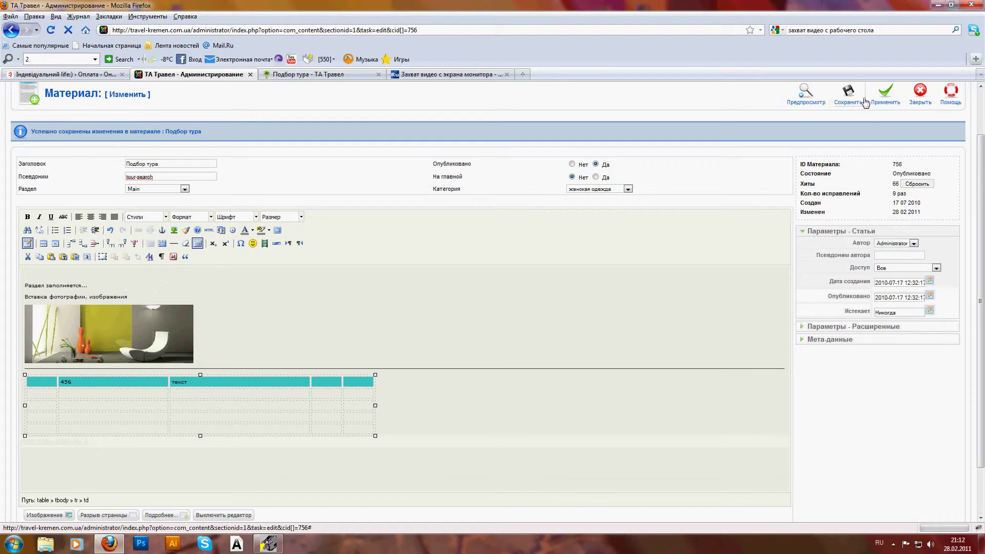
{"action": "left_click", "coordinate": [882, 96]}
Refresh the published Подбор тура page and examine the table and horizontal line.
{"action": "left_click", "coordinate": [308, 75]}
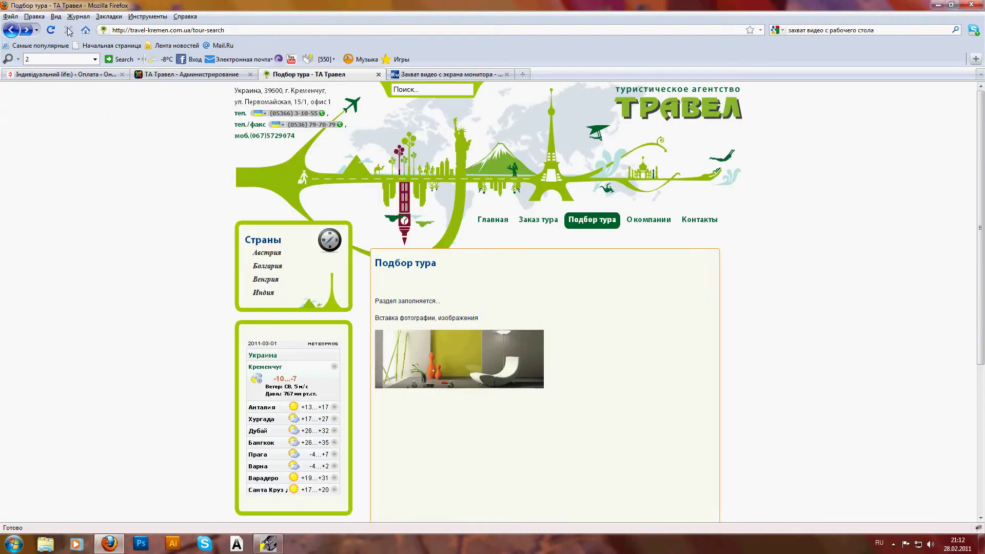
{"action": "left_click", "coordinate": [51, 31]}
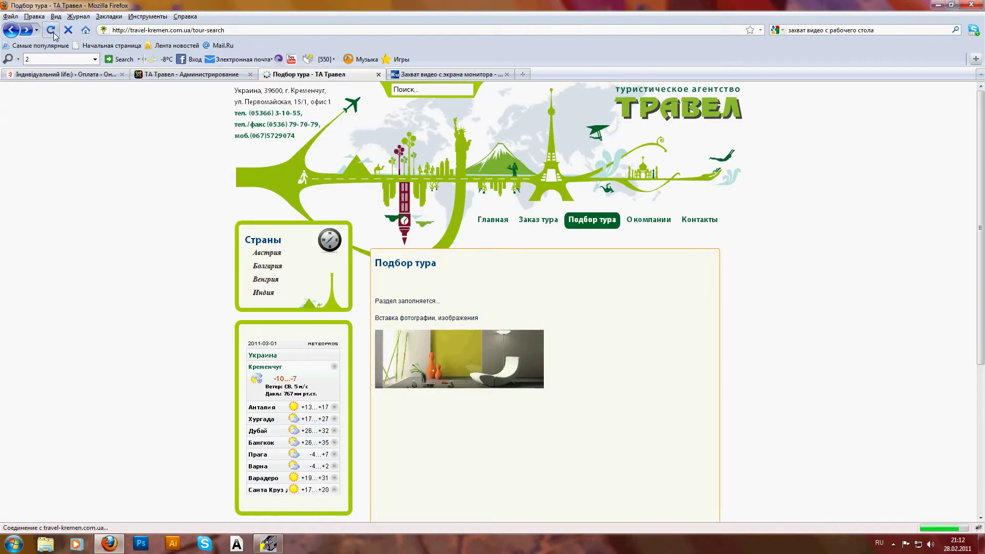
{"action": "scroll", "coordinate": [539, 415], "scroll_direction": "down", "scroll_amount": 6}
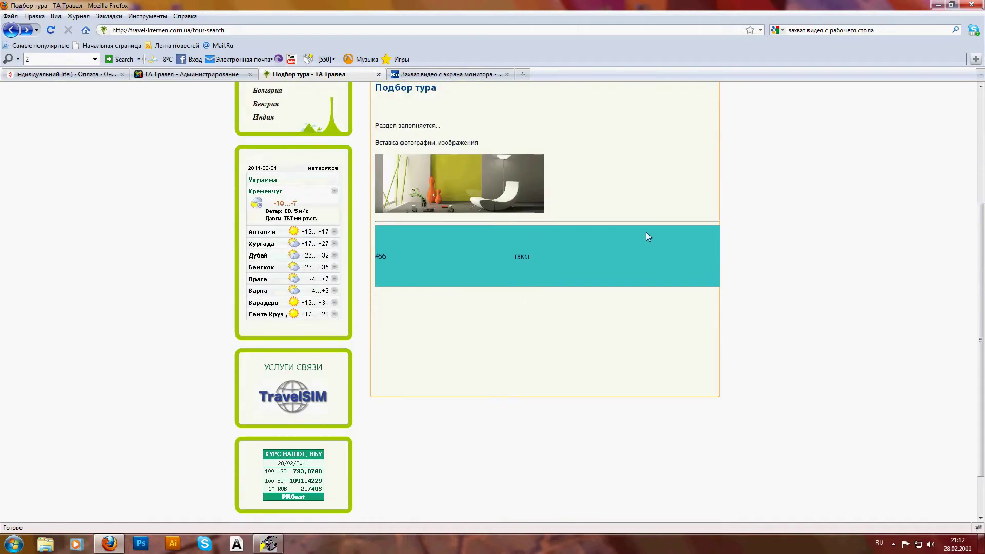
{"action": "scroll", "coordinate": [547, 227], "scroll_direction": "up", "scroll_amount": 4}
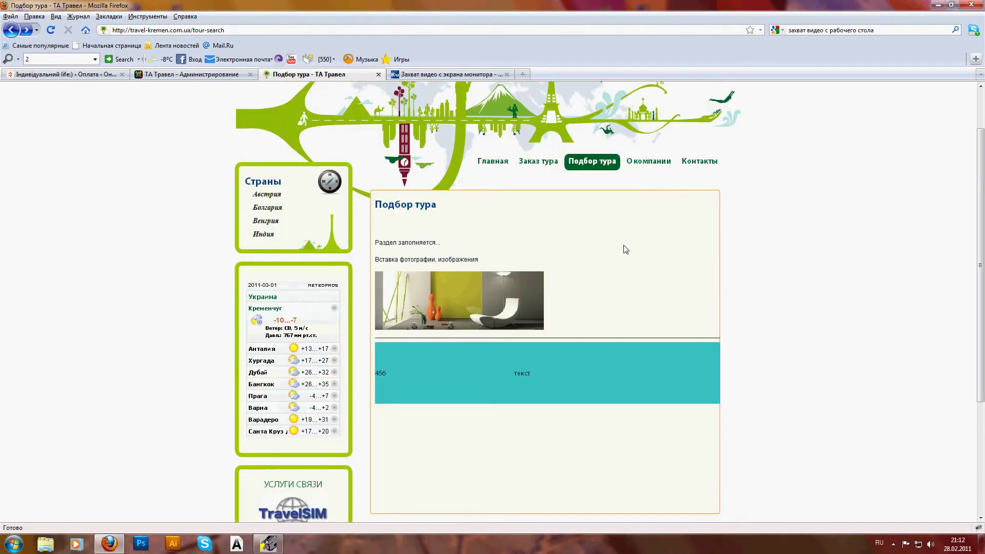
Return to the article editor and delete the table and the horizontal line.
{"action": "left_click", "coordinate": [160, 74]}
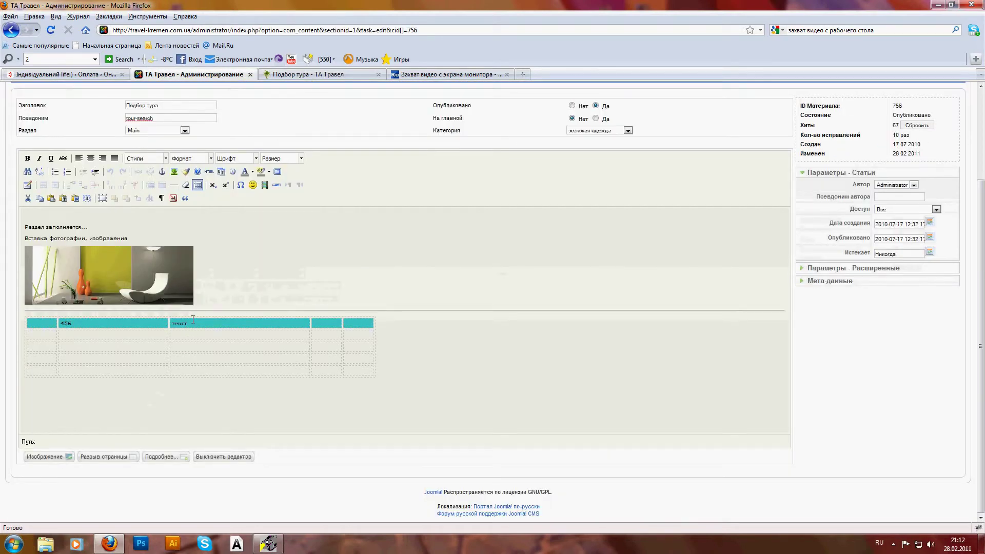
{"action": "left_click_drag", "start_coordinate": [282, 374], "coordinate": [64, 238]}
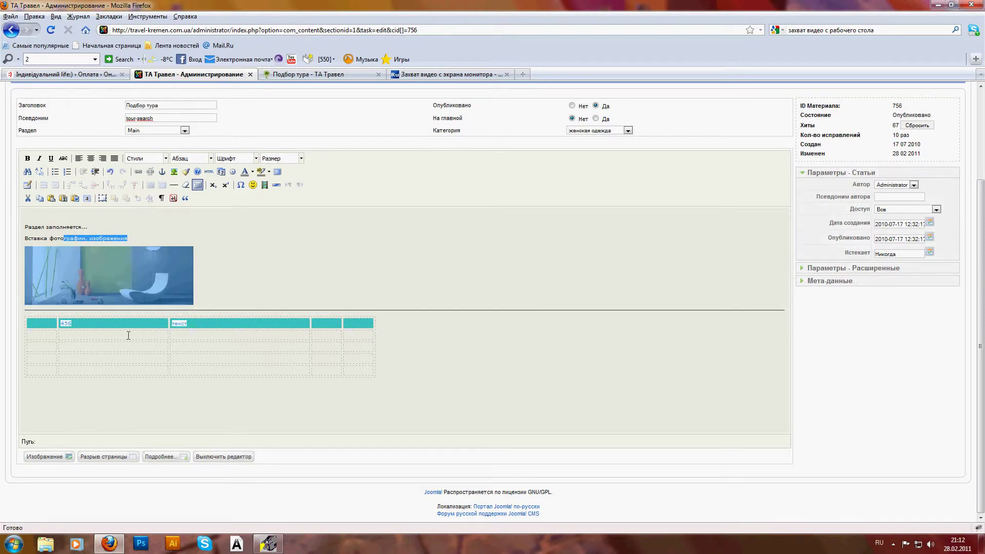
{"action": "left_click", "coordinate": [128, 335]}
{"action": "key", "text": "Delete"}
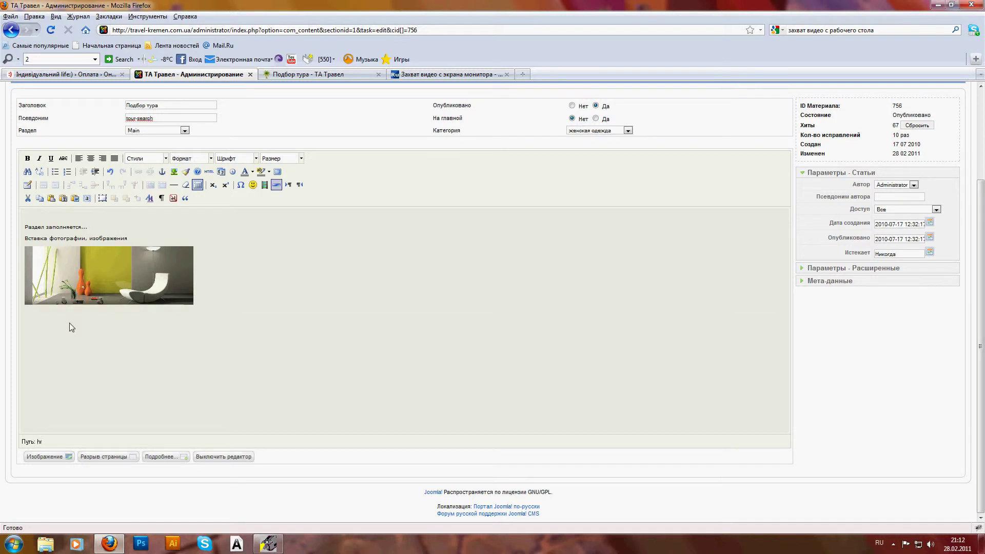
Delete the image and the text Вставка фотографии, изображения, and apply the article changes.
{"action": "left_click", "coordinate": [82, 294]}
{"action": "key", "text": "Delete"}
{"action": "left_click_drag", "start_coordinate": [128, 238], "coordinate": [25, 238]}
{"action": "key", "text": "Delete"}
{"action": "scroll", "coordinate": [31, 234], "scroll_direction": "up", "scroll_amount": 5}
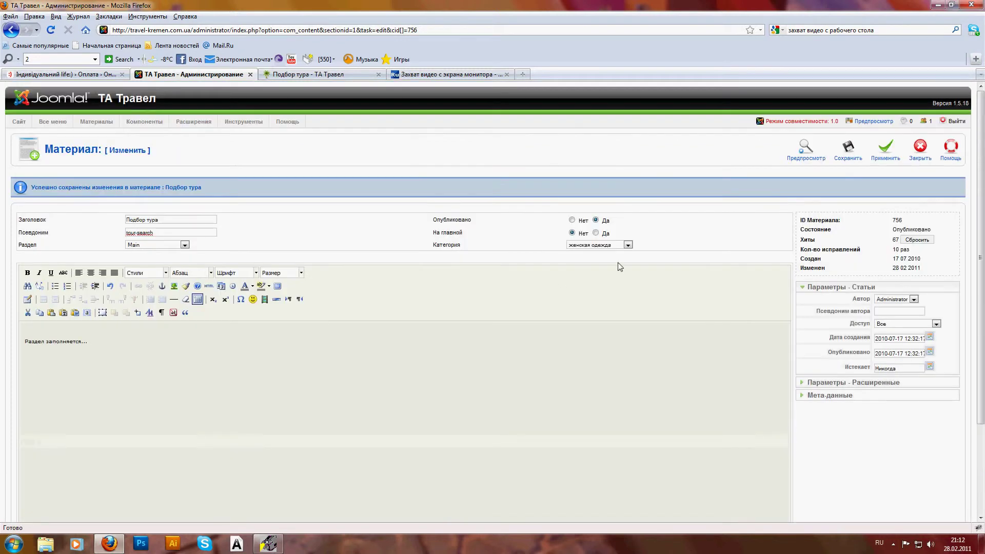
{"action": "left_click", "coordinate": [885, 149]}
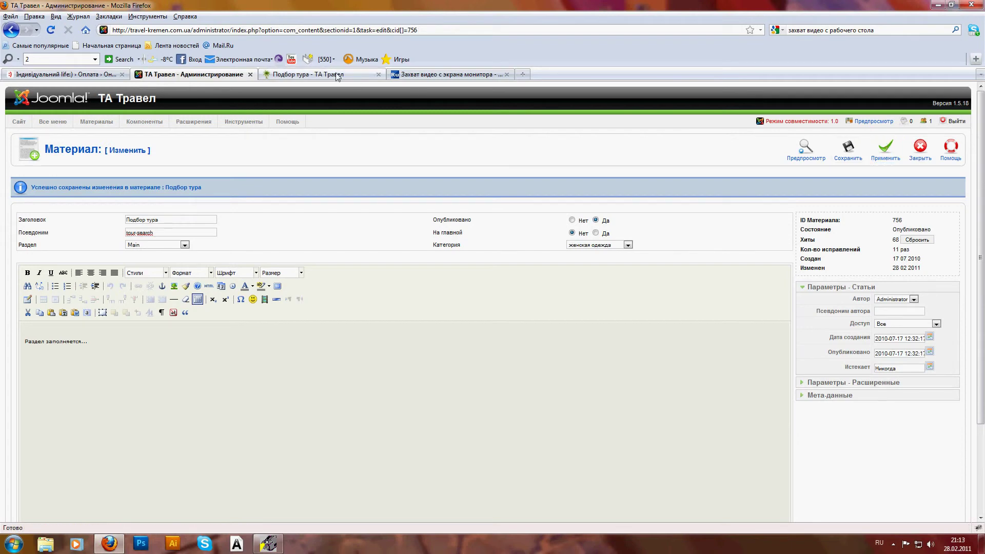
Refresh the published Подбор тура page to check the cleaned-up article.
{"action": "left_click", "coordinate": [308, 74]}
{"action": "key", "text": "F5"}
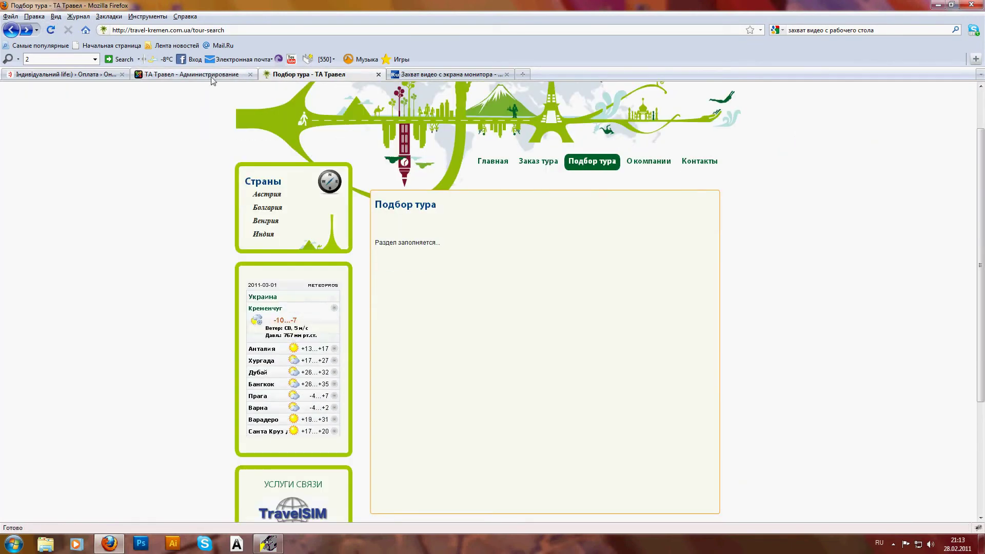
Close the Подбор тура article and log out of the site's administration area.
{"action": "left_click", "coordinate": [212, 75]}
{"action": "left_click", "coordinate": [919, 147]}
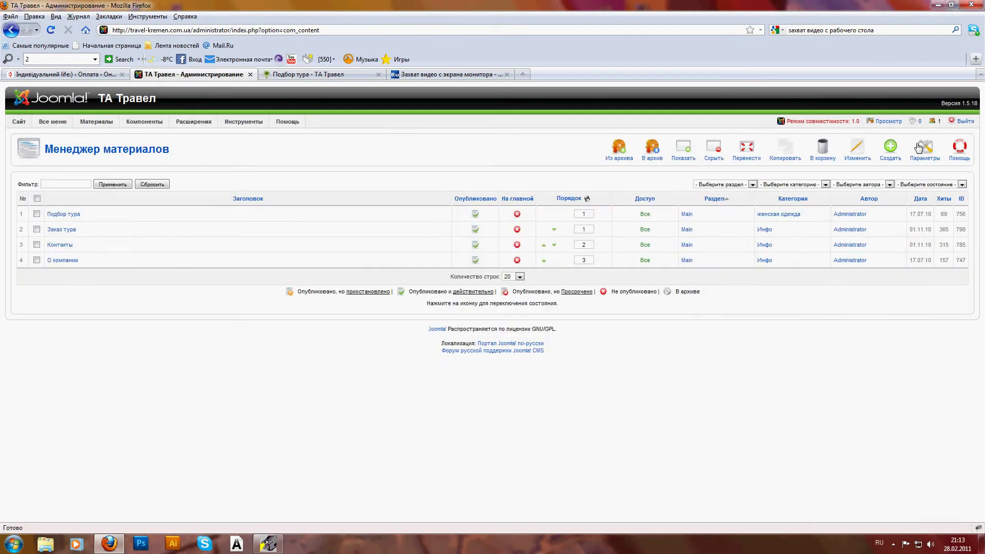
{"action": "left_click", "coordinate": [967, 123]}
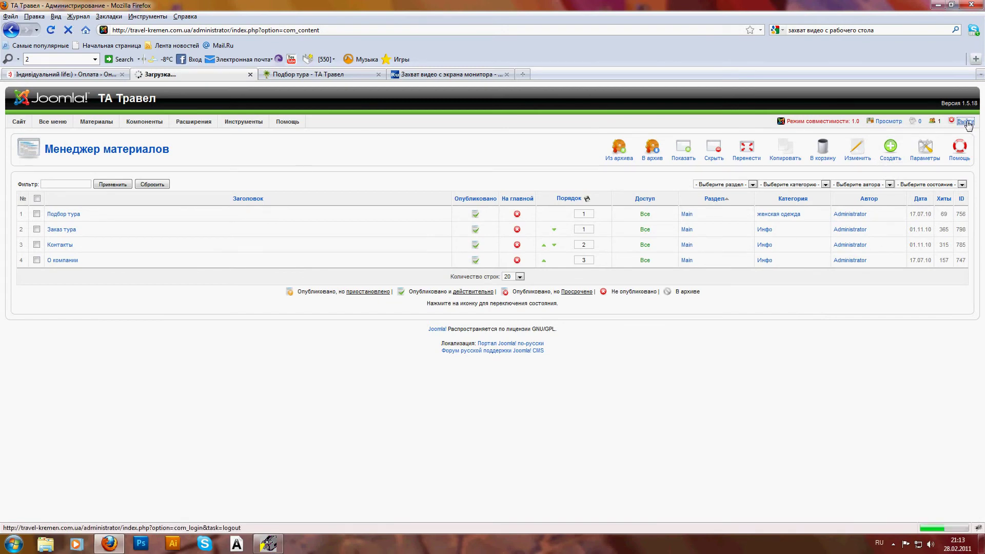
{"action": "left_click", "coordinate": [268, 544]}
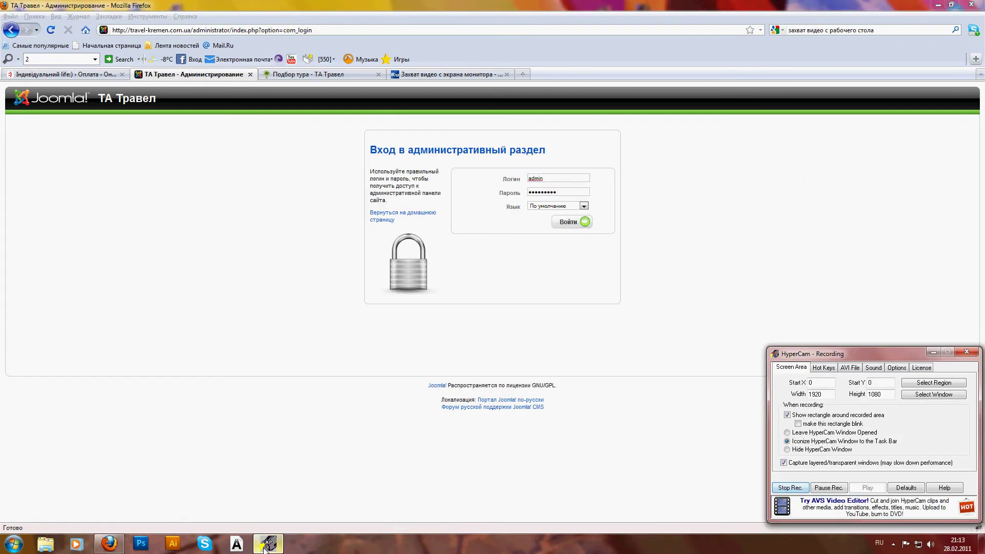